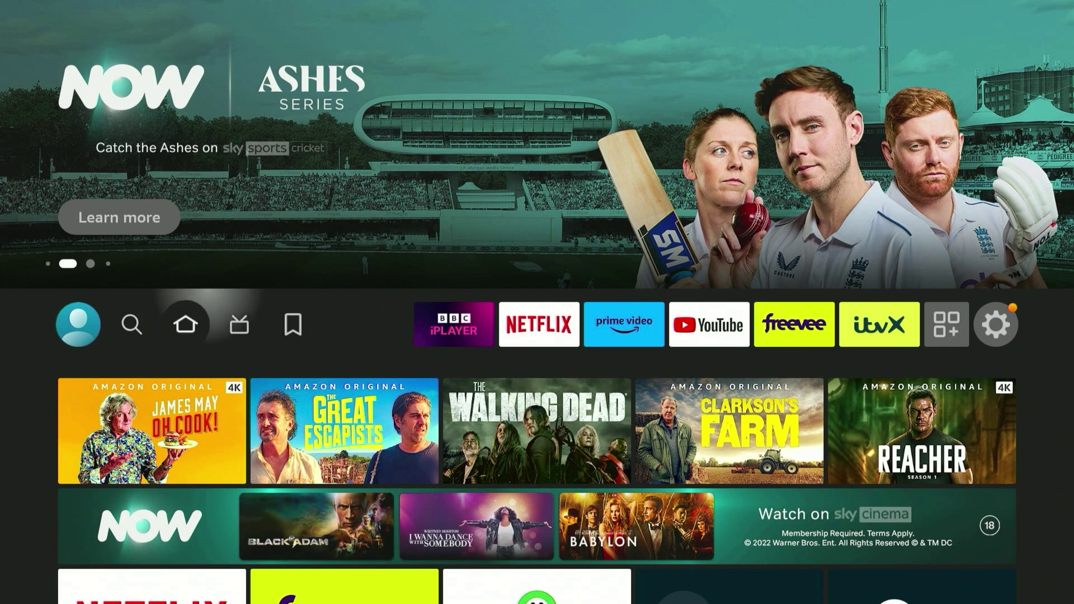
# Step: Open the Appstore's Featured page through Apps > Get More Apps on the Fire TV home menu
pyautogui.press('Right')
pyautogui.press('Right')
pyautogui.press('Right')
pyautogui.press('Right')
pyautogui.press('Left')
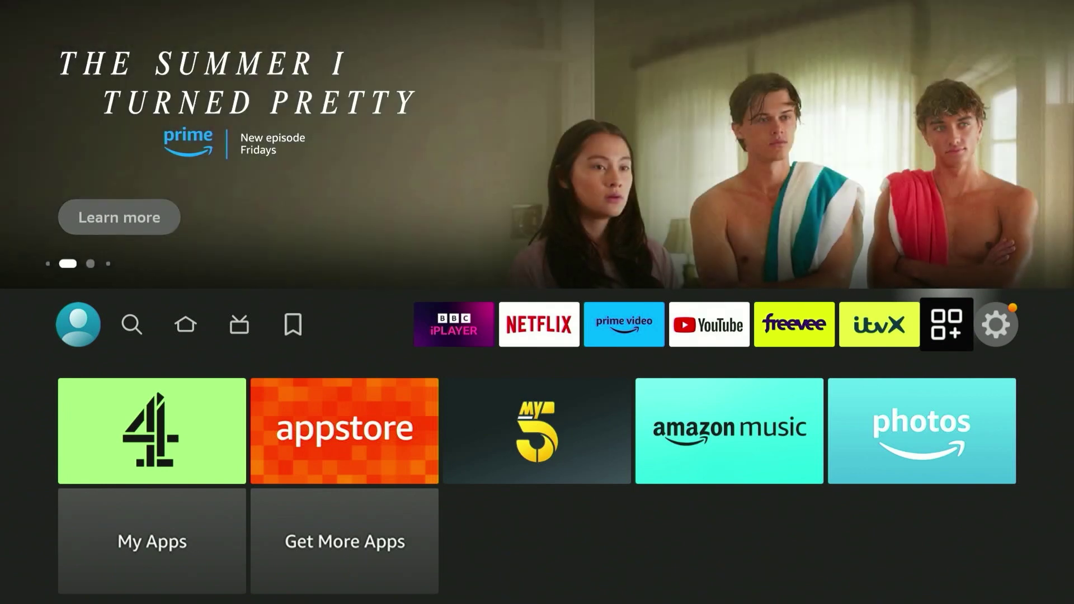
pyautogui.press('Down')
pyautogui.press('Down')
pyautogui.press('Right')
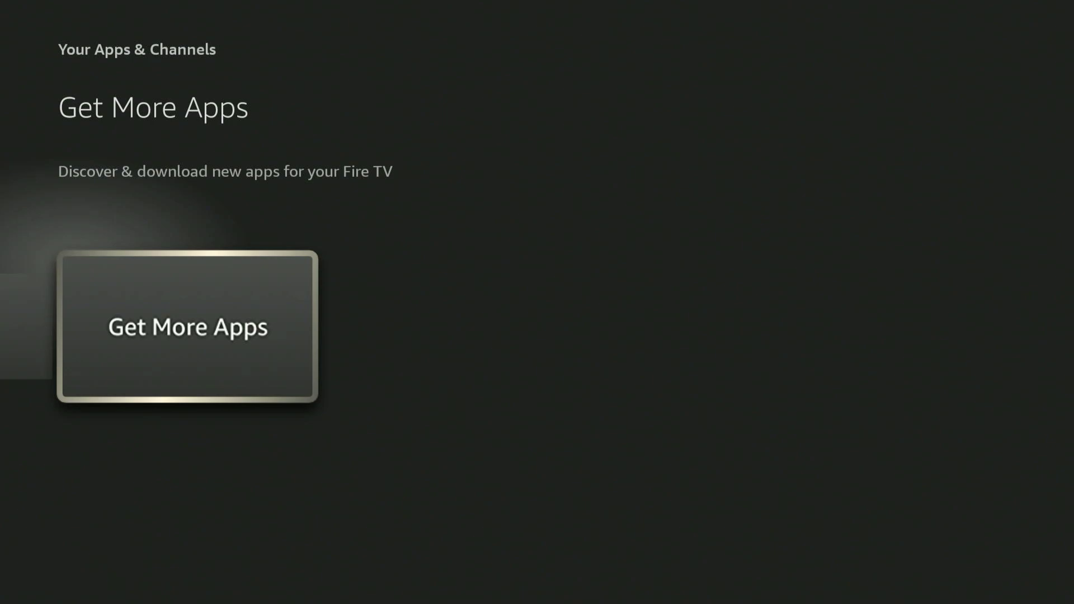
pyautogui.press('Return')
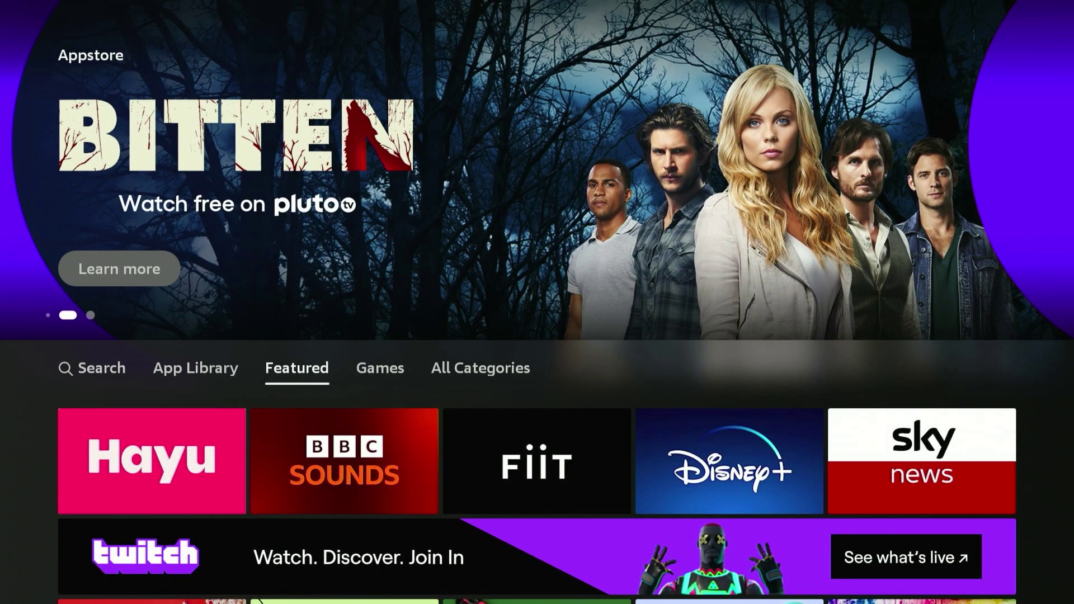
# Step: Search the Appstore for Private Internet Access and install the VPN by Private Internet Access app
pyautogui.press('Left')
pyautogui.press('Left')
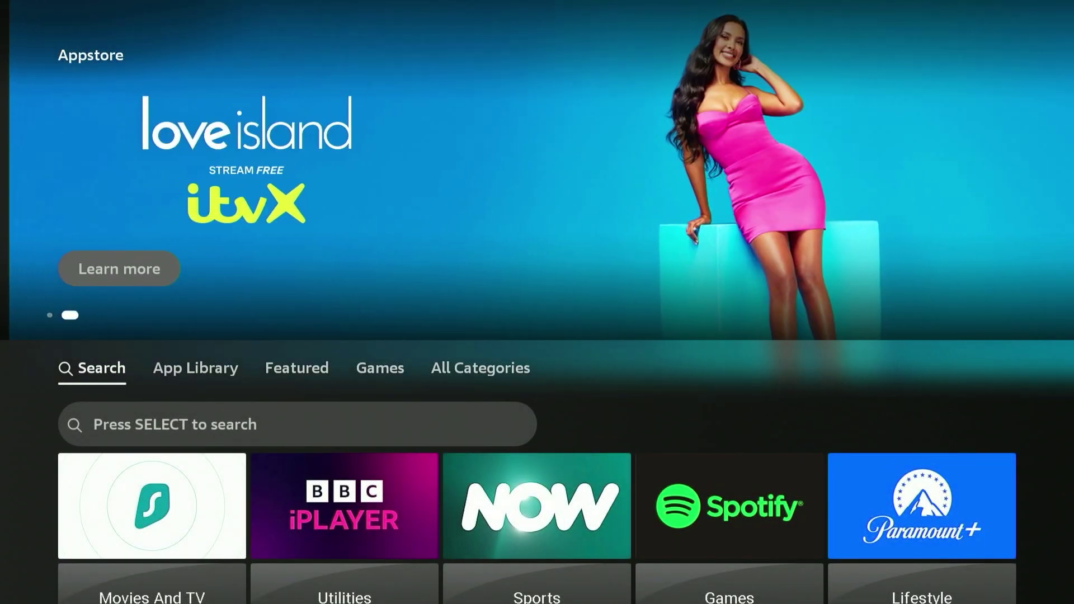
pyautogui.press('Down')
pyautogui.press('Return')
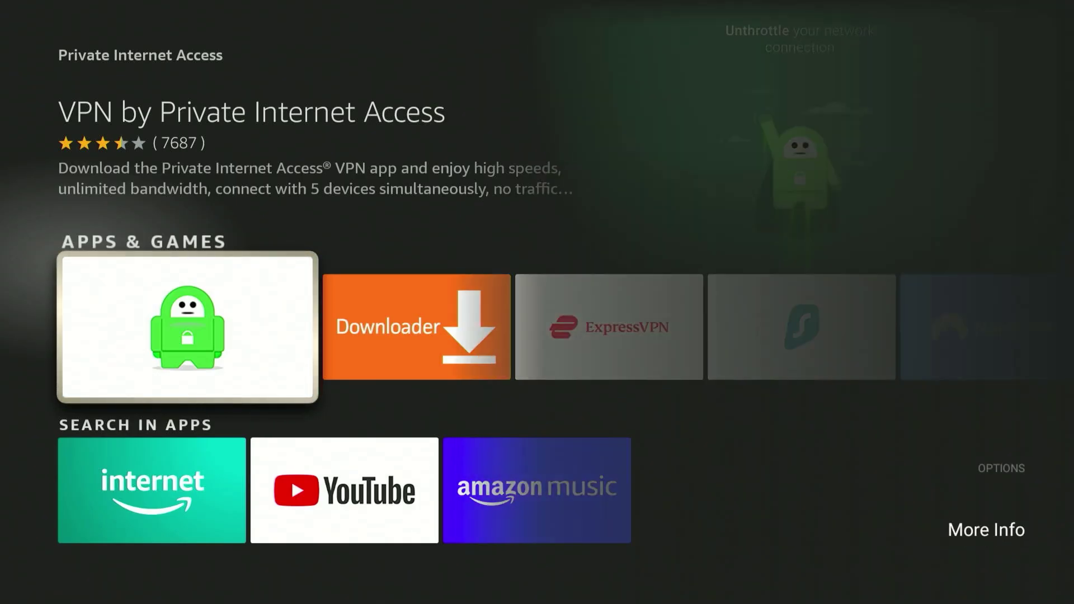
pyautogui.press('Return')
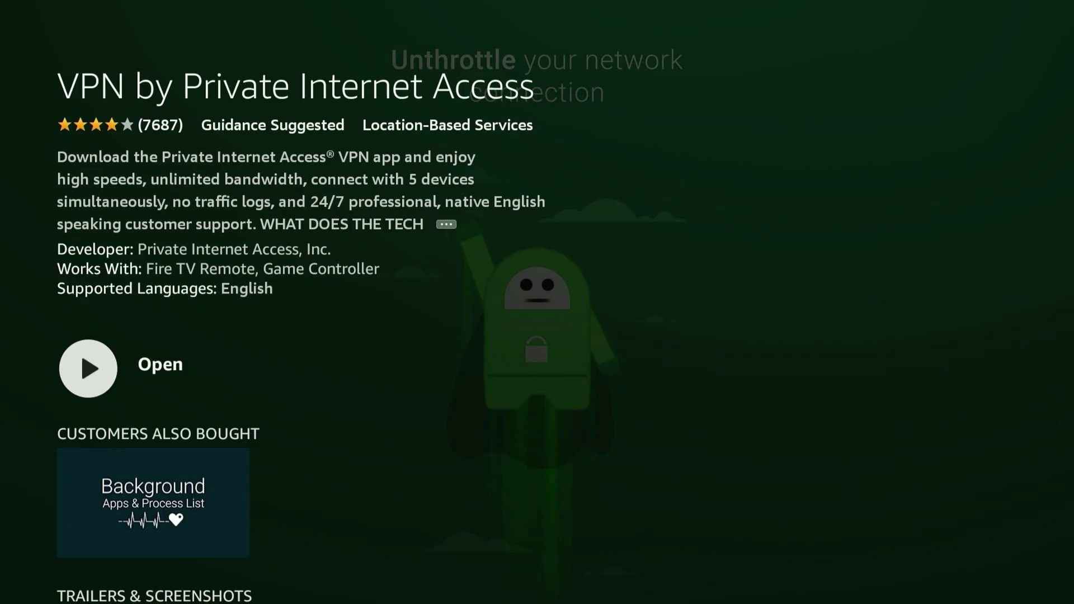
# Step: Launch Private Internet Access and log in with the account username and password
pyautogui.press('Return')
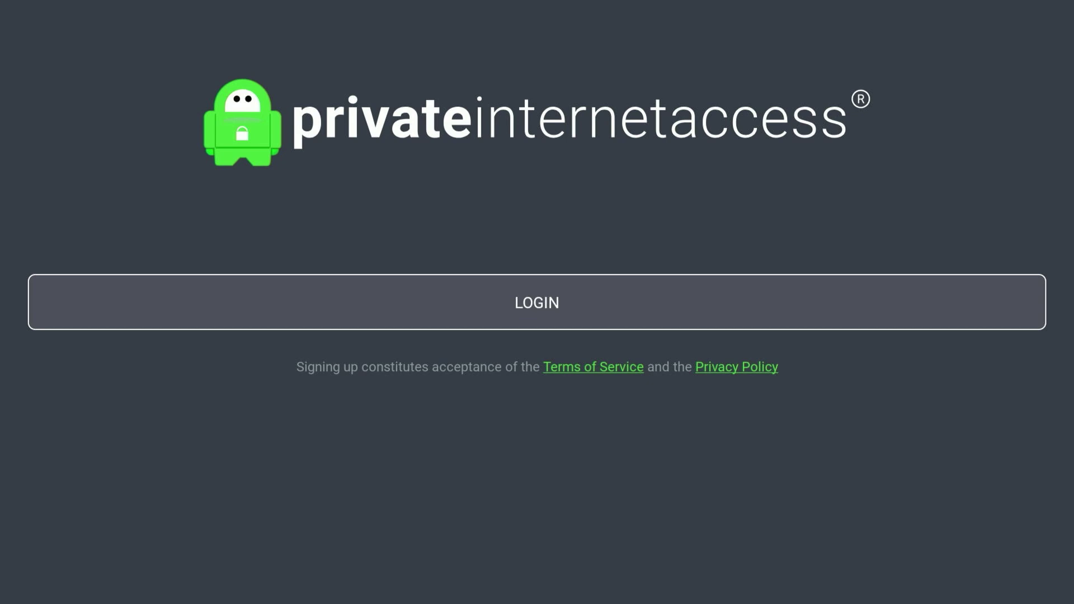
pyautogui.press('Return')
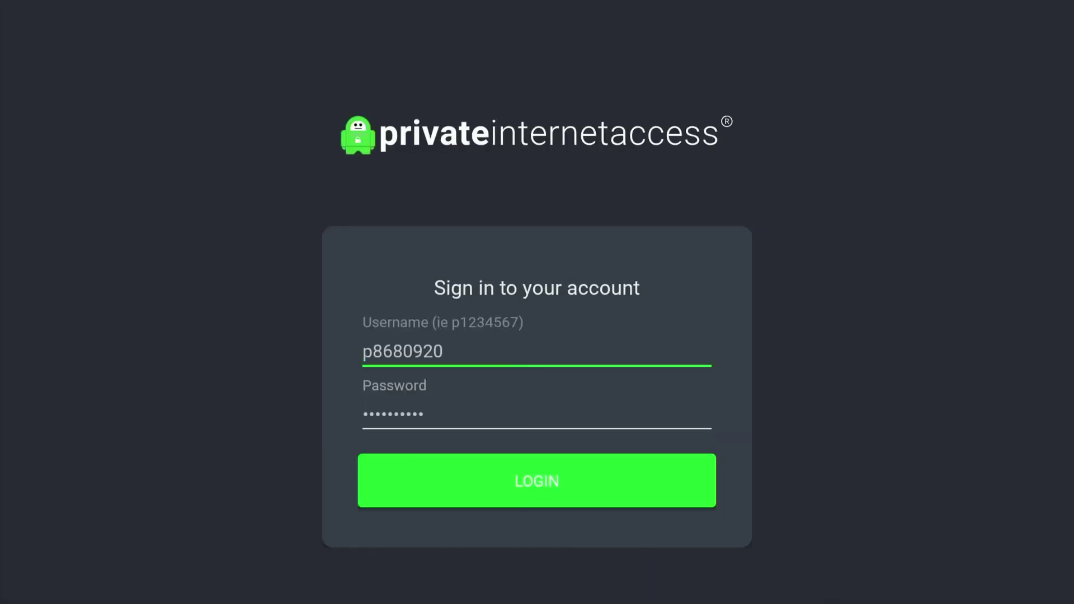
pyautogui.click(424, 414)
pyautogui.press('Tab')
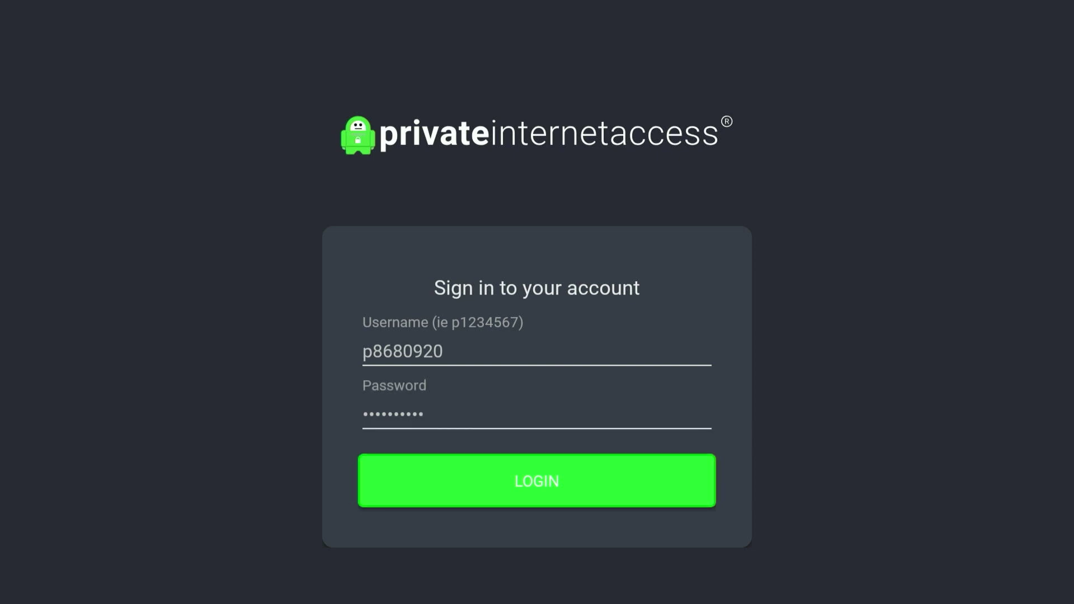
pyautogui.press('Return')
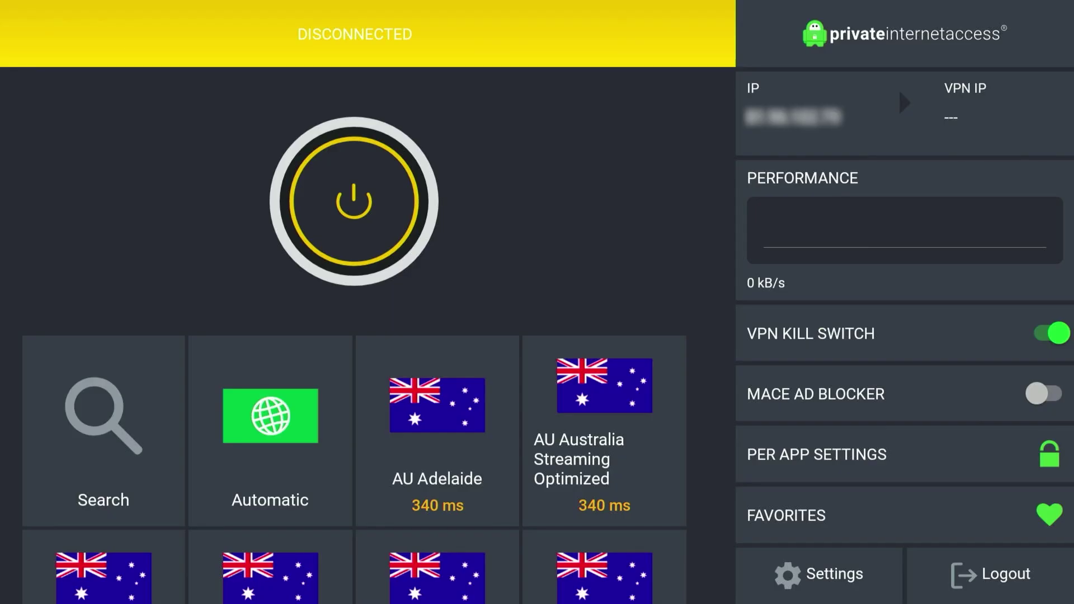
# Step: Browse the server location tiles, from AU Adelaide and Automatic down the list
pyautogui.press('Down')
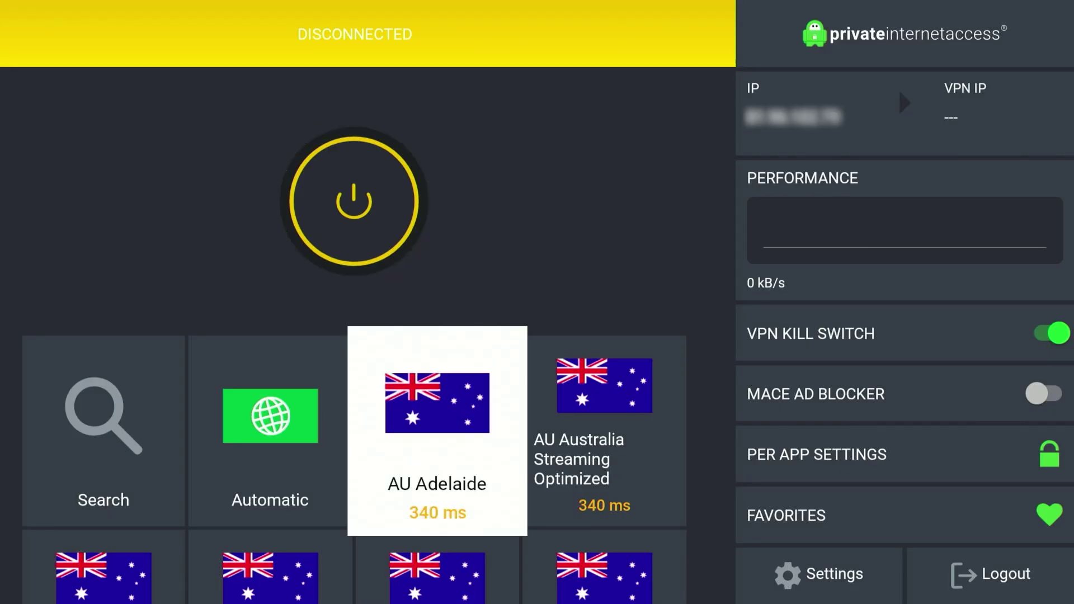
pyautogui.press('Up')
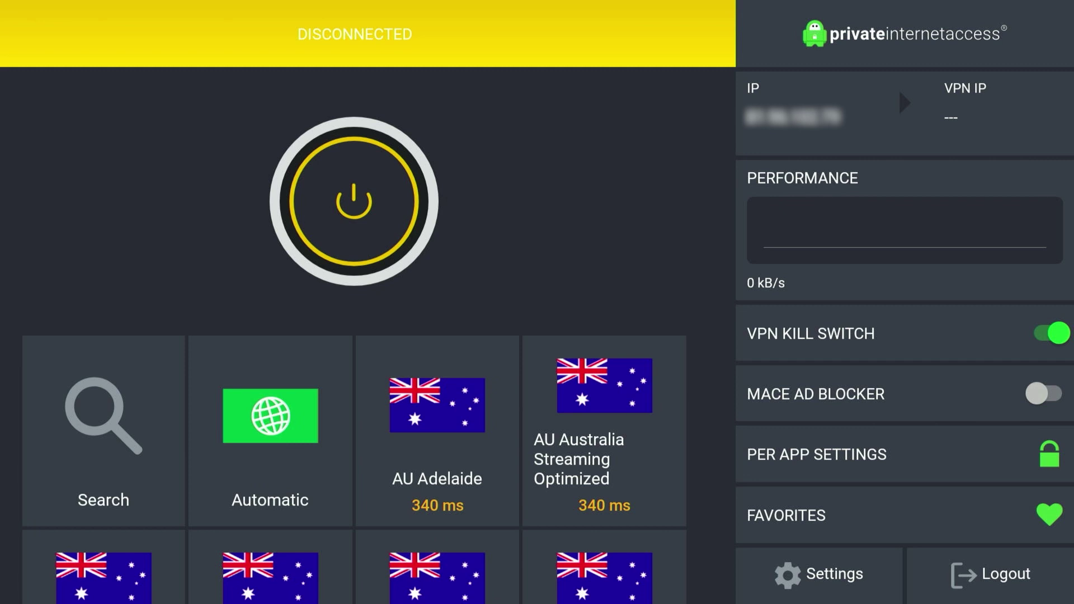
pyautogui.press('Down')
pyautogui.press('Left')
pyautogui.press('Left')
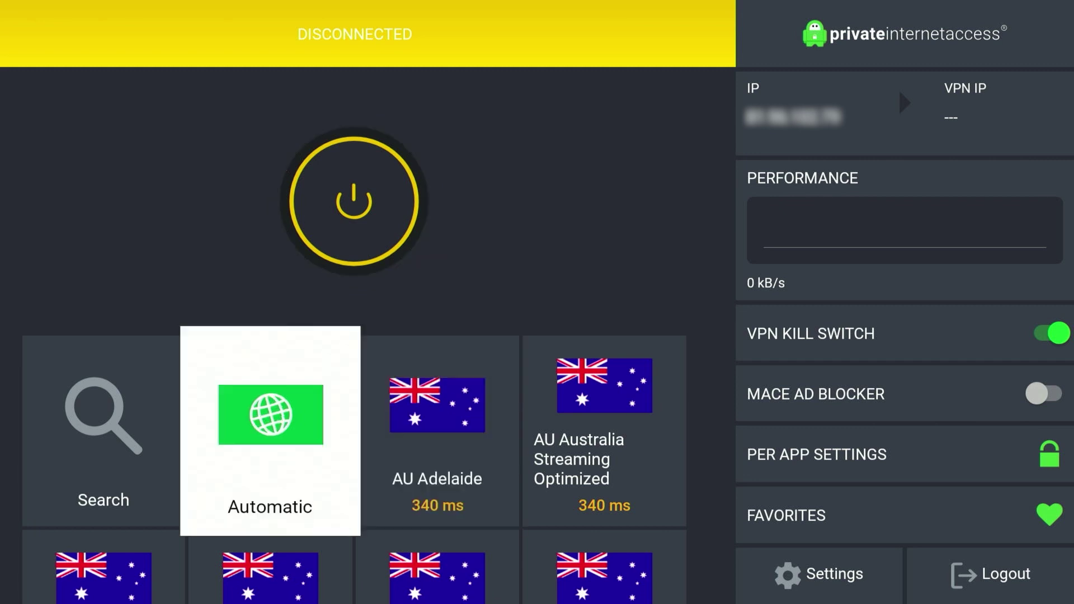
pyautogui.press('Right')
pyautogui.press('Down')
pyautogui.press('Down')
pyautogui.press('Down')
pyautogui.press('Down')
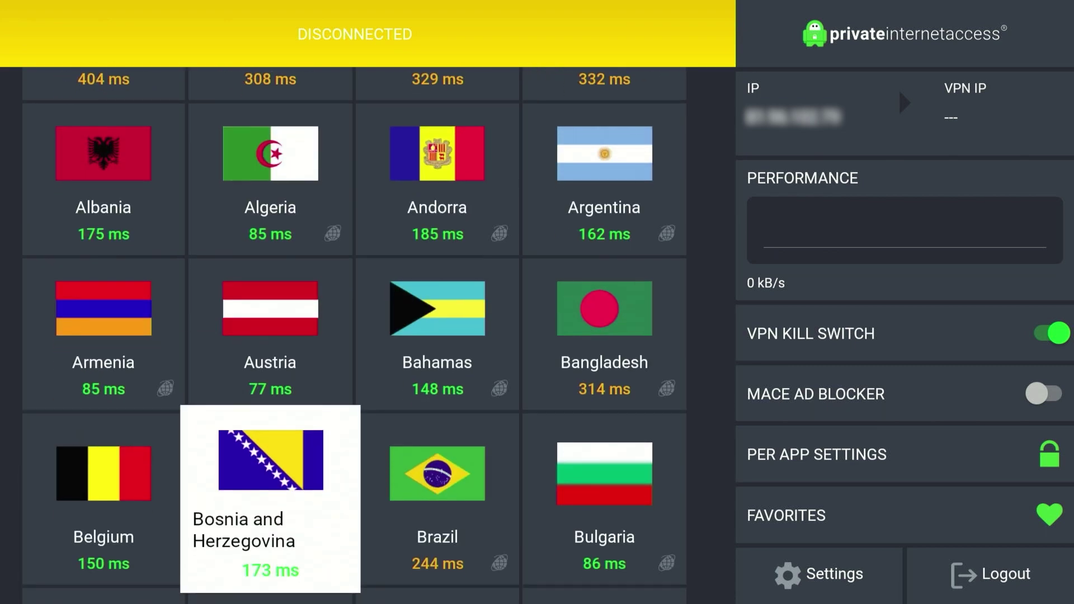
pyautogui.press('Down')
pyautogui.press('Down')
pyautogui.press('Down')
pyautogui.press('Down')
pyautogui.press('Down')
pyautogui.press('Down')
pyautogui.press('Down')
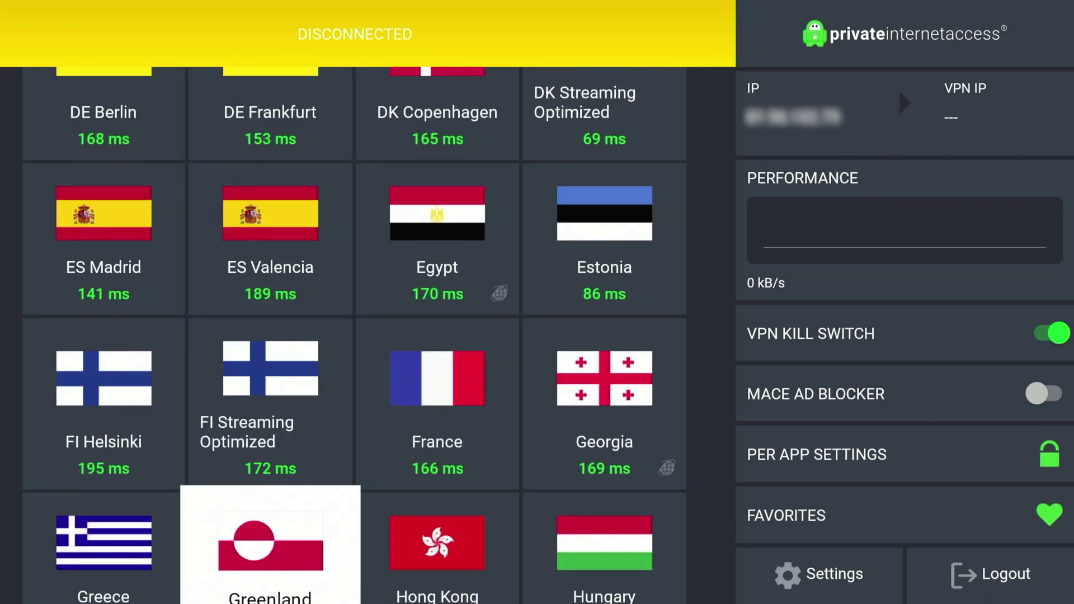
pyautogui.press('Down')
pyautogui.press('Down')
pyautogui.press('Down')
pyautogui.press('Down')
pyautogui.press('Down')
pyautogui.press('Down')
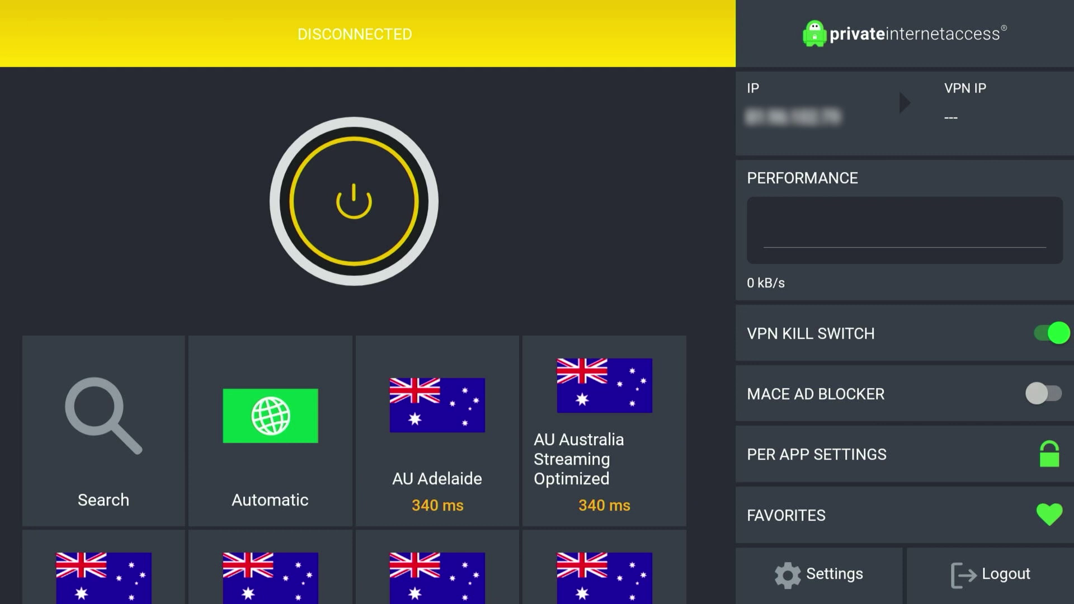
# Step: Open the VPN Settings page, which shows the OpenVPN protocol over UDP
pyautogui.press('Down')
pyautogui.press('Down')
pyautogui.press('Right')
pyautogui.press('Right')
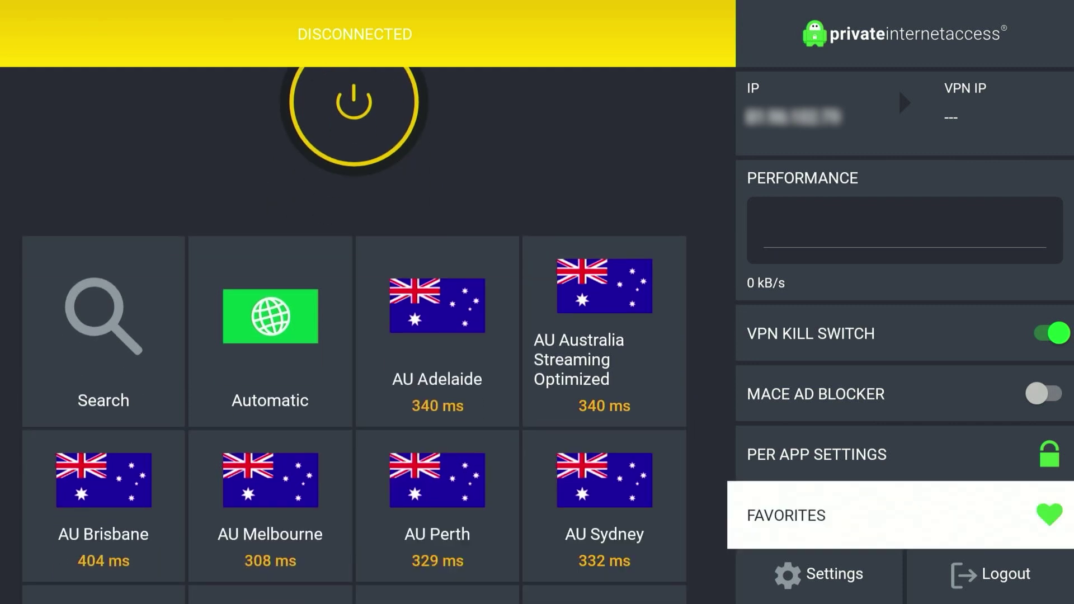
pyautogui.press('Down')
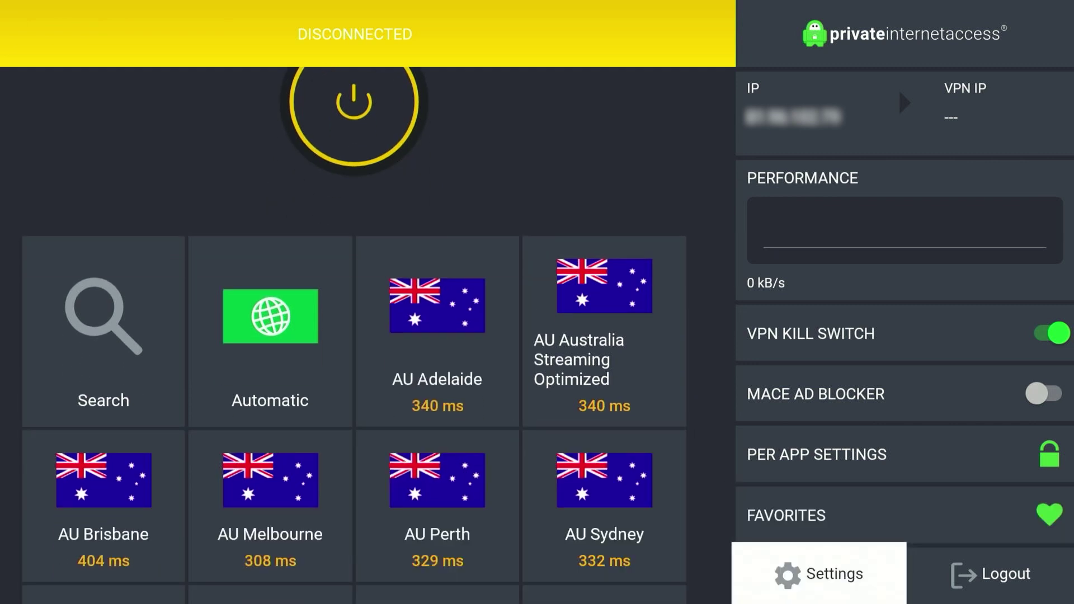
pyautogui.press('Return')
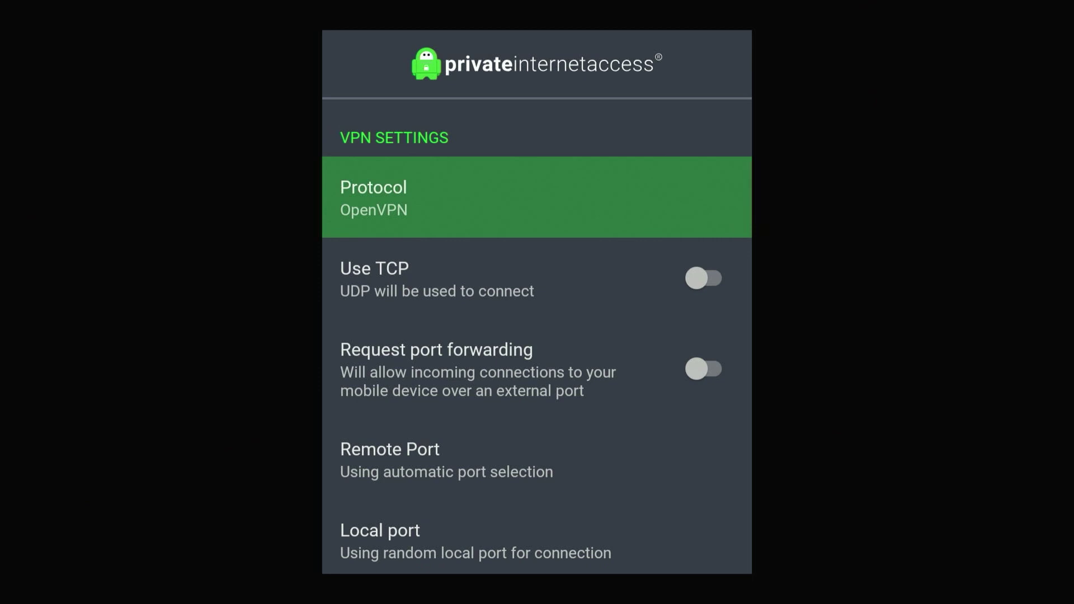
# Step: Change the protocol from OpenVPN to WireGuard, save, accept the Kill Switch warning and return to the dashboard
pyautogui.press('Return')
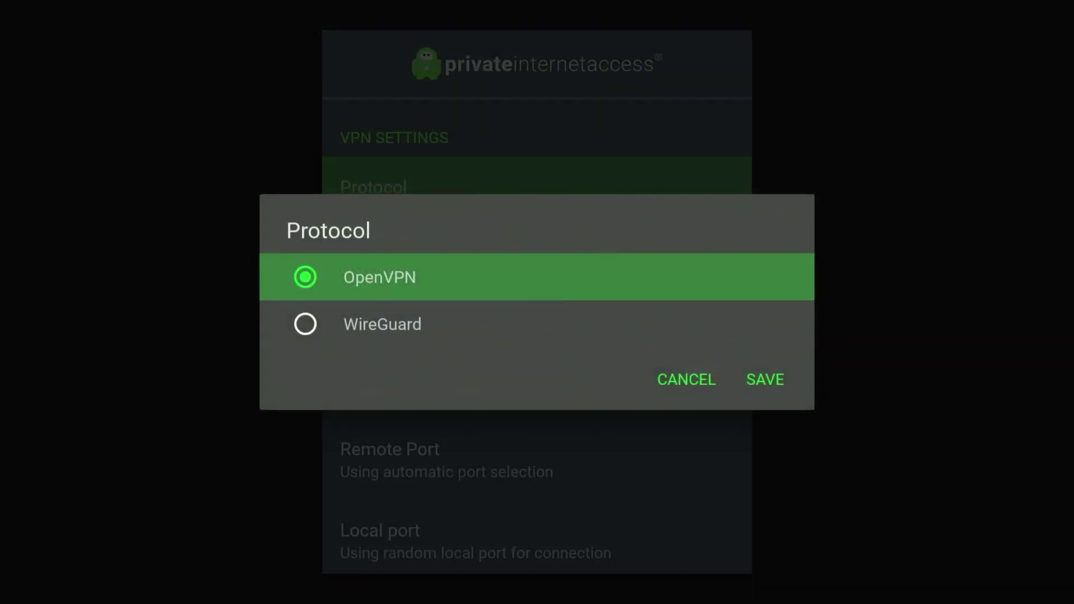
pyautogui.press('Down')
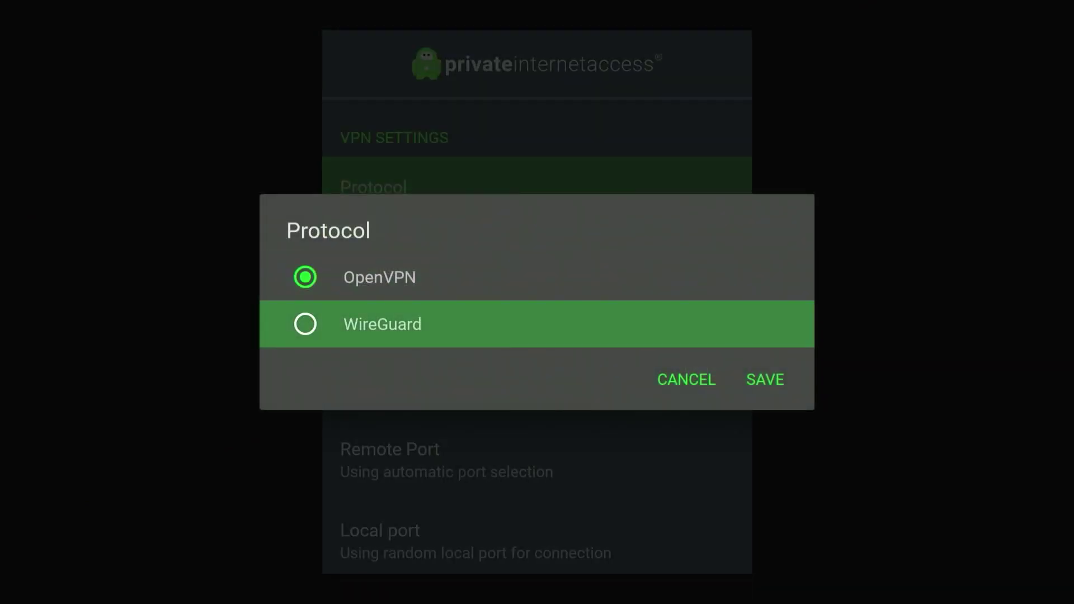
pyautogui.press('Return')
pyautogui.press('Down')
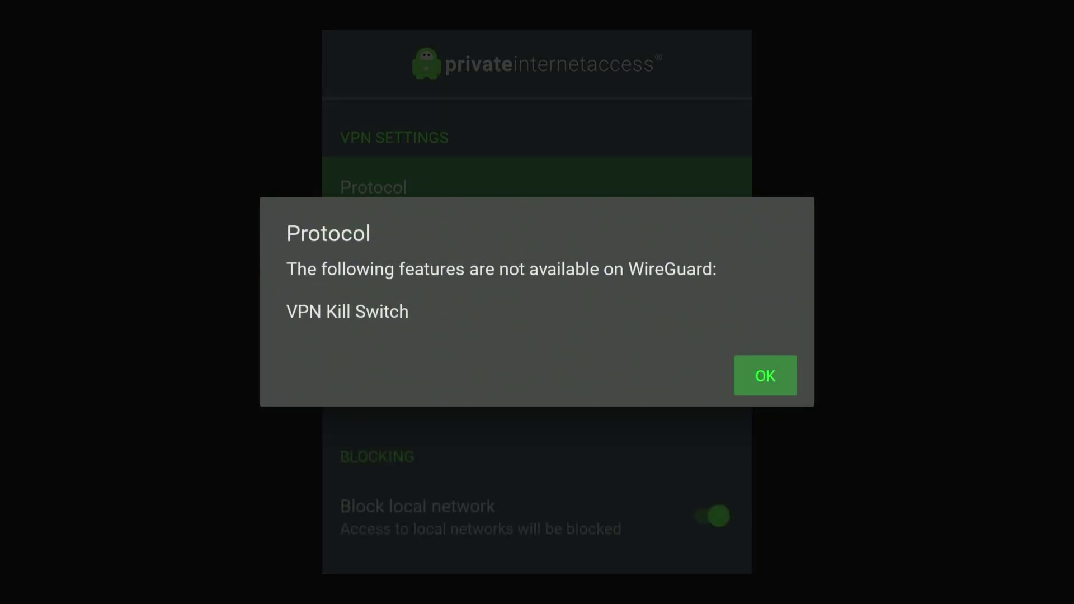
pyautogui.press('Return')
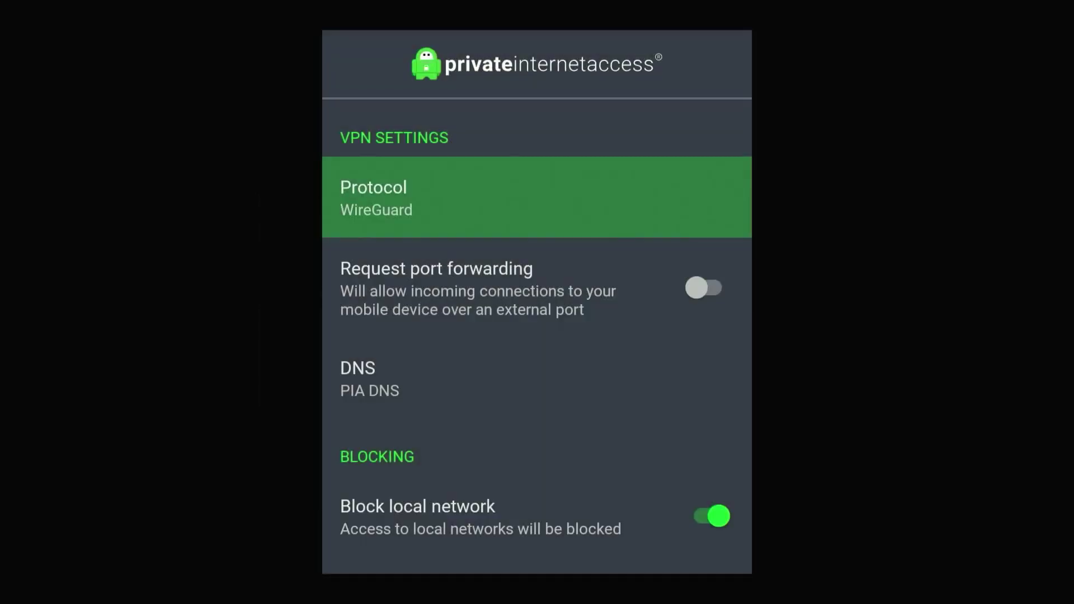
pyautogui.press('Escape')
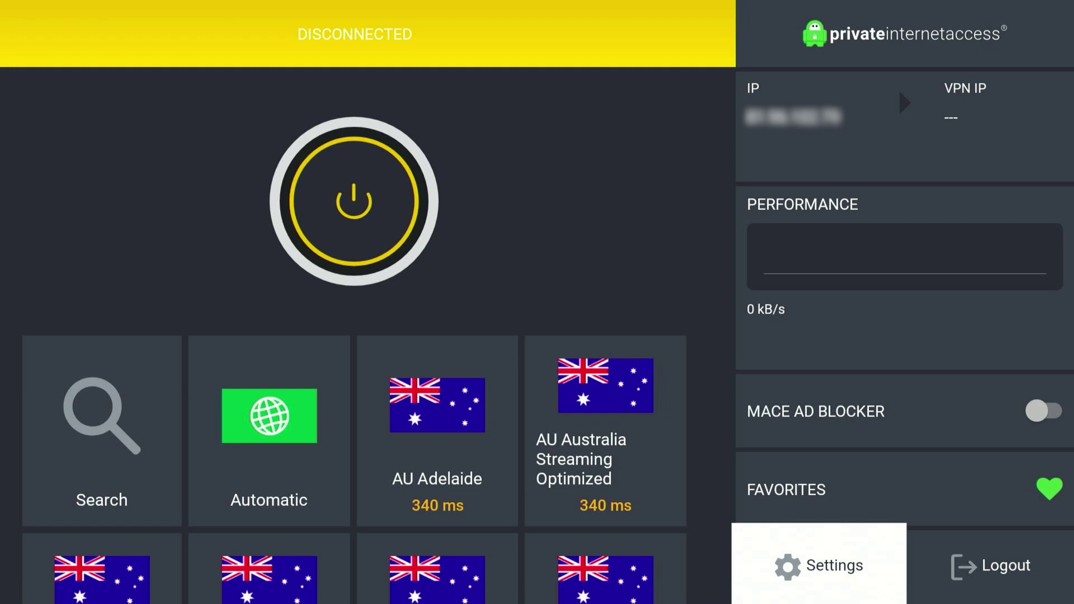
# Step: Search servers for 'new york', connect to US New York, and leave for the Fire TV home screen
pyautogui.press('Left')
pyautogui.press('Up')
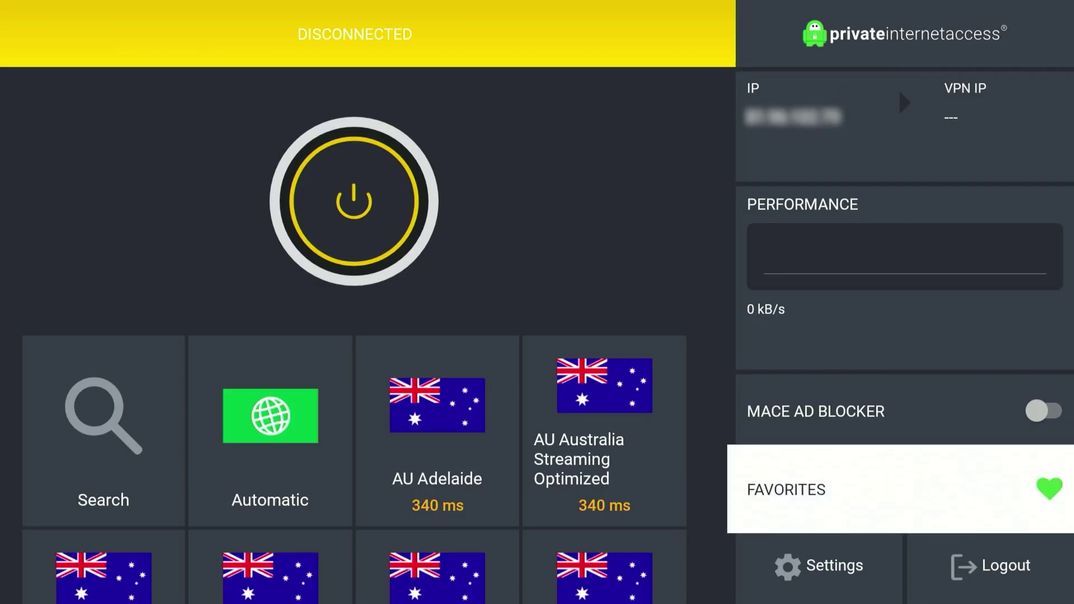
pyautogui.press('Left')
pyautogui.press('Left')
pyautogui.press('Left')
pyautogui.press('Left')
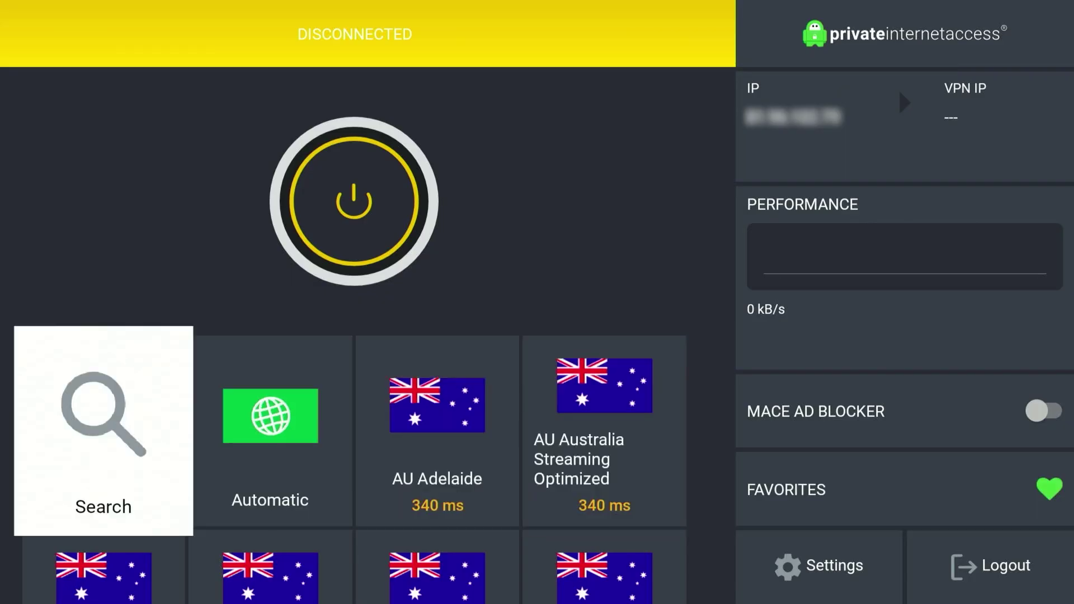
pyautogui.press('Return')
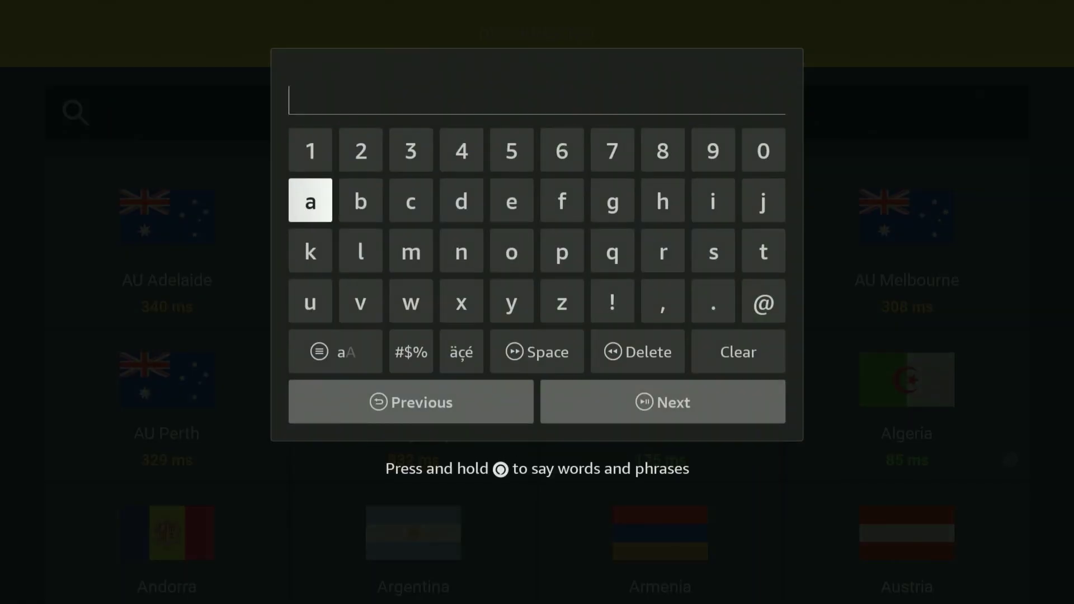
pyautogui.write('new york')
pyautogui.press('Return')
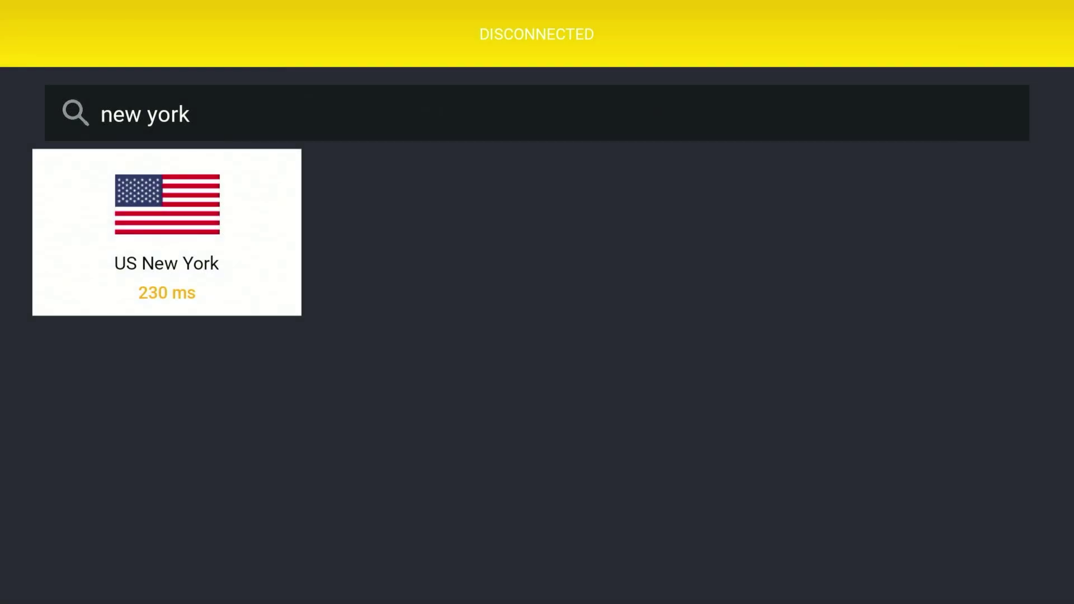
pyautogui.press('Return')
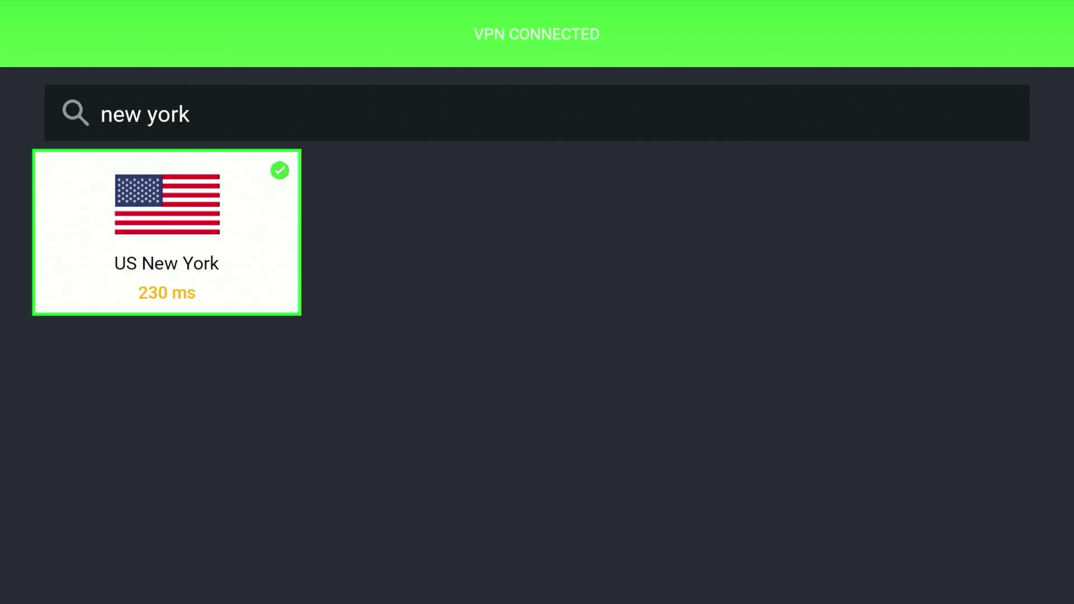
pyautogui.press('Escape')
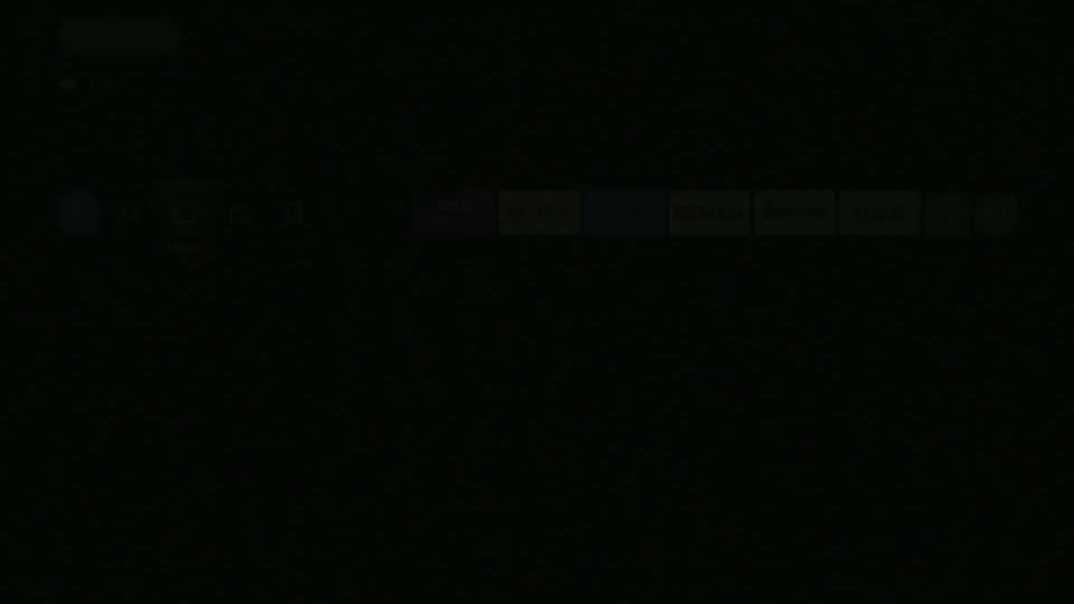
# Step: Choose Reload Netflix in Netflix Get Help, bringing back the home screen with The Witcher in Spotlight
pyautogui.press('Right')
pyautogui.press('Right')
pyautogui.press('Right')
pyautogui.press('Right')
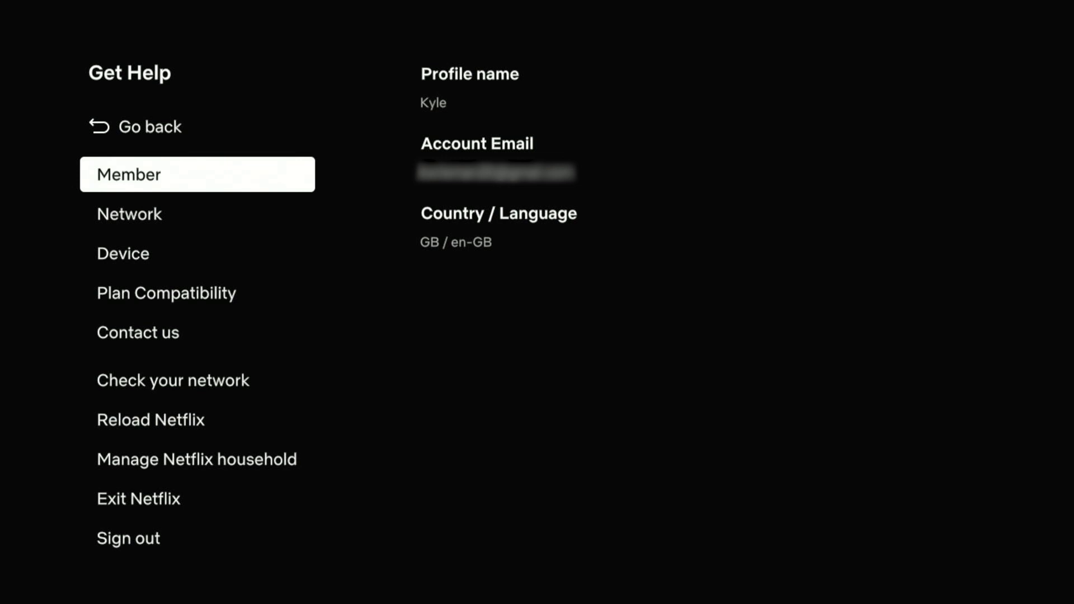
pyautogui.press('Down')
pyautogui.press('Down')
pyautogui.press('Down')
pyautogui.press('Down')
pyautogui.press('Down')
pyautogui.press('Down')
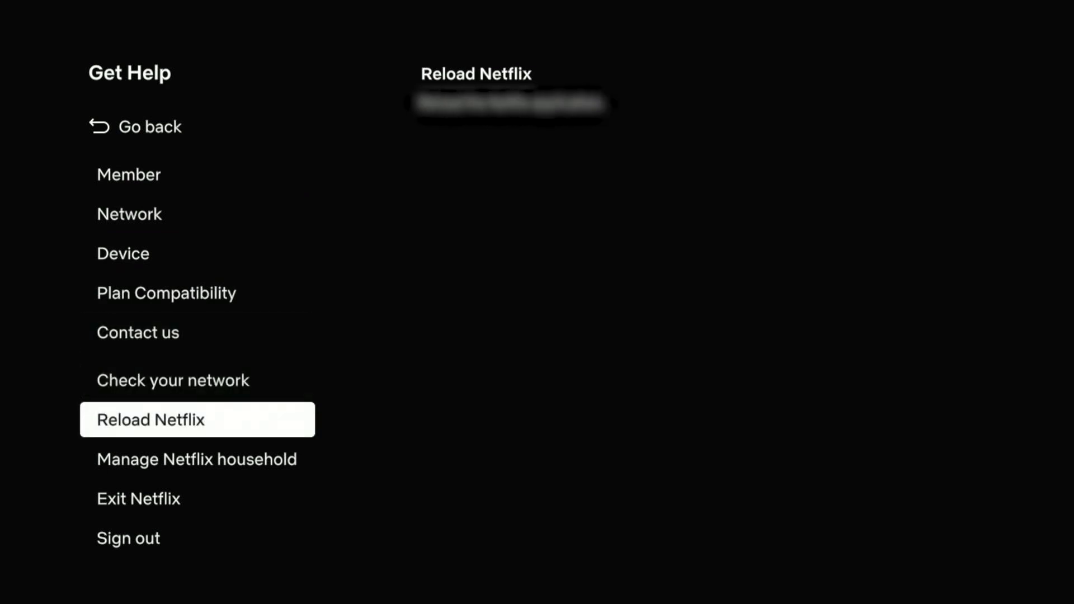
pyautogui.press('Down')
pyautogui.press('Up')
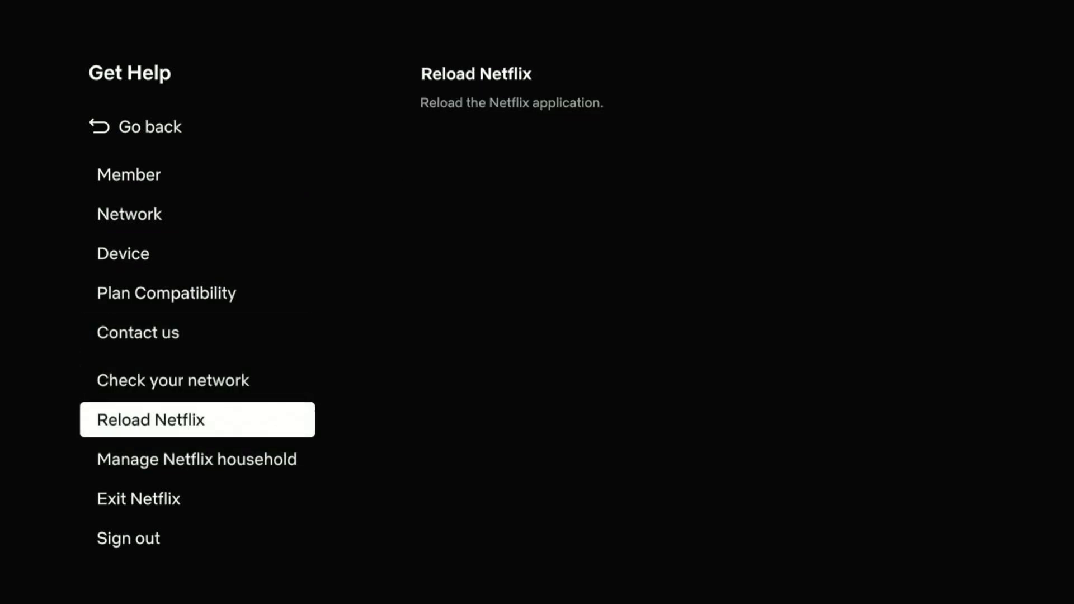
pyautogui.press('Return')
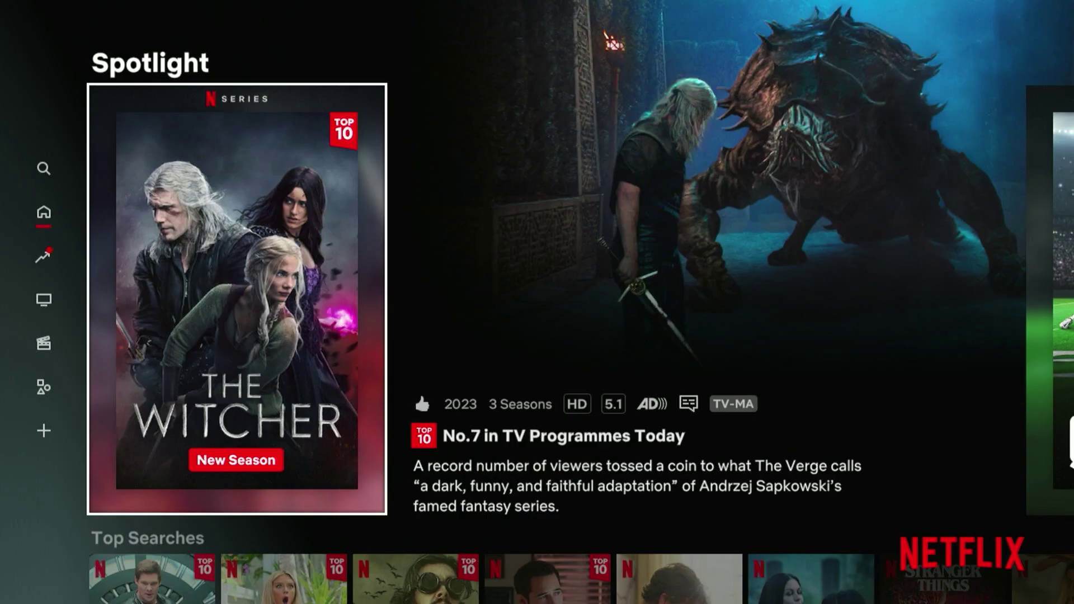
# Step: Reopen Get Help from the Netflix side menu to confirm Country / Language reads US / en-GB
pyautogui.press('Left')
pyautogui.press('Down')
pyautogui.press('Down')
pyautogui.press('Down')
pyautogui.press('Down')
pyautogui.press('Down')
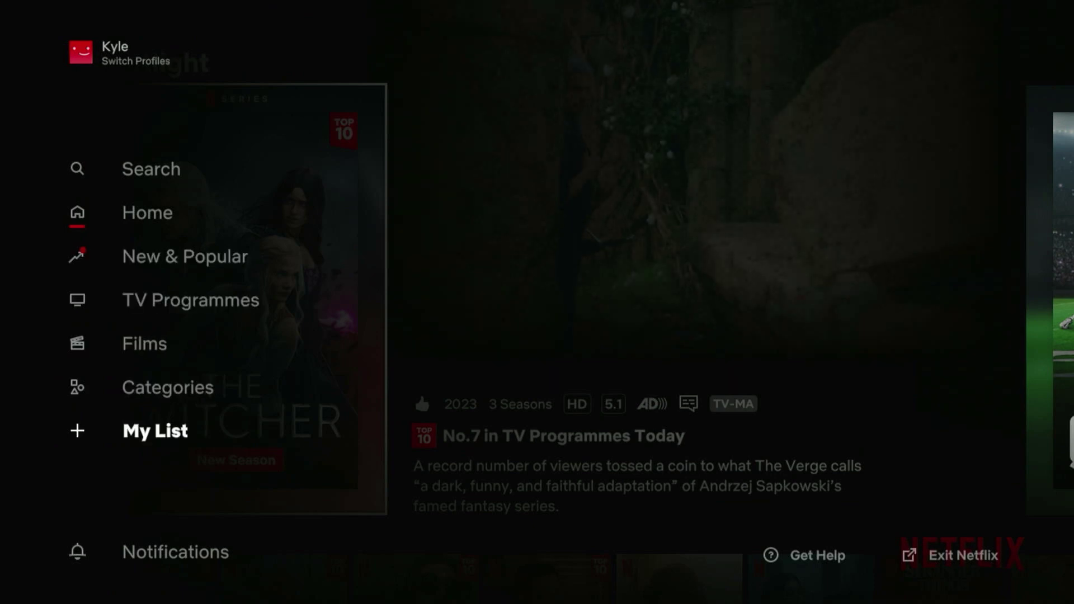
pyautogui.press('Down')
pyautogui.press('Right')
pyautogui.press('Return')
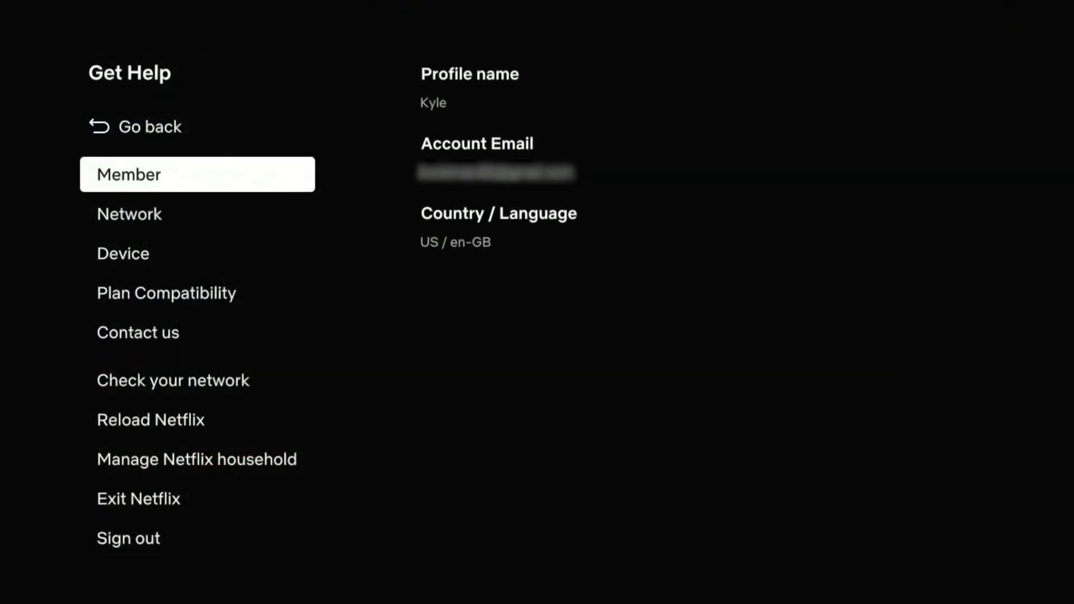